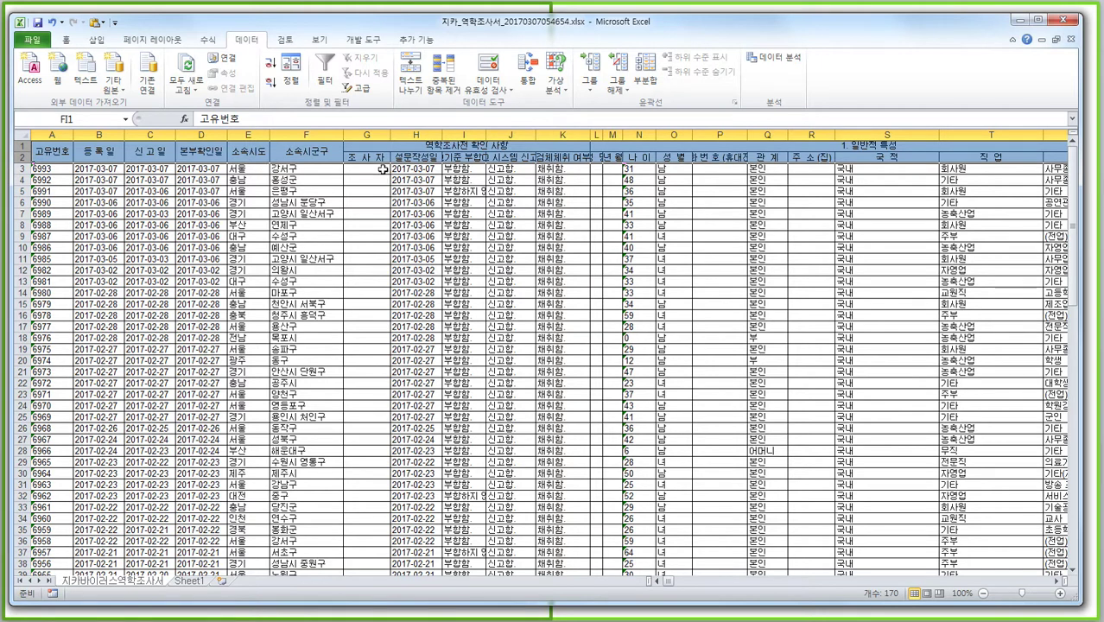
Examine the two-row column headings from 역학조사전 확인 사항 through 3. 임상적 특성
drag(380, 159, 459, 159)
click(455, 152)
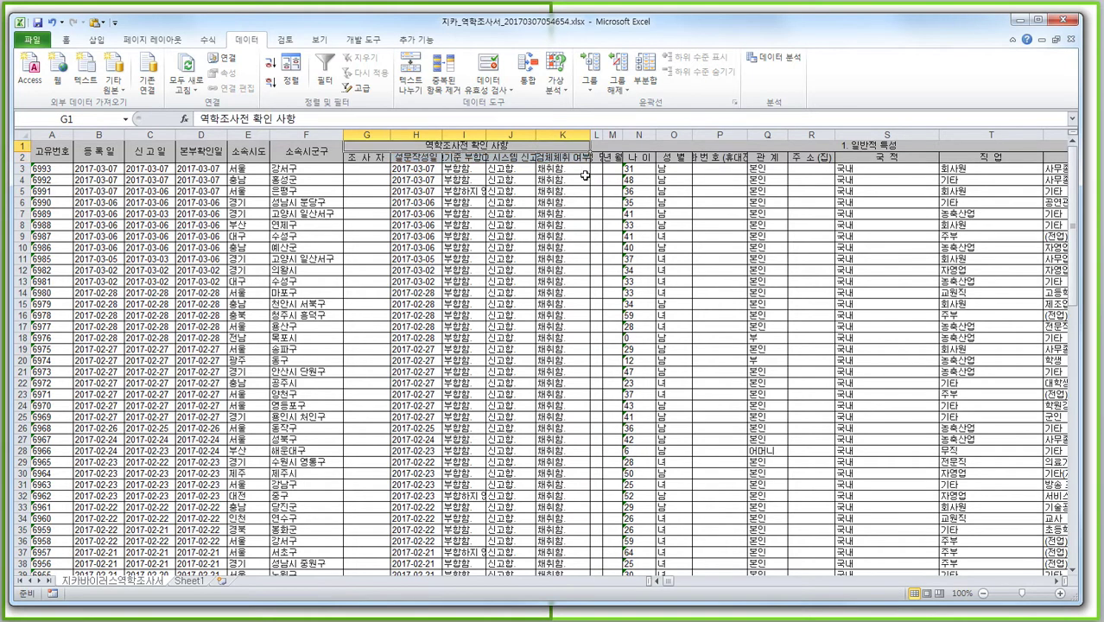
drag(597, 164, 1030, 159)
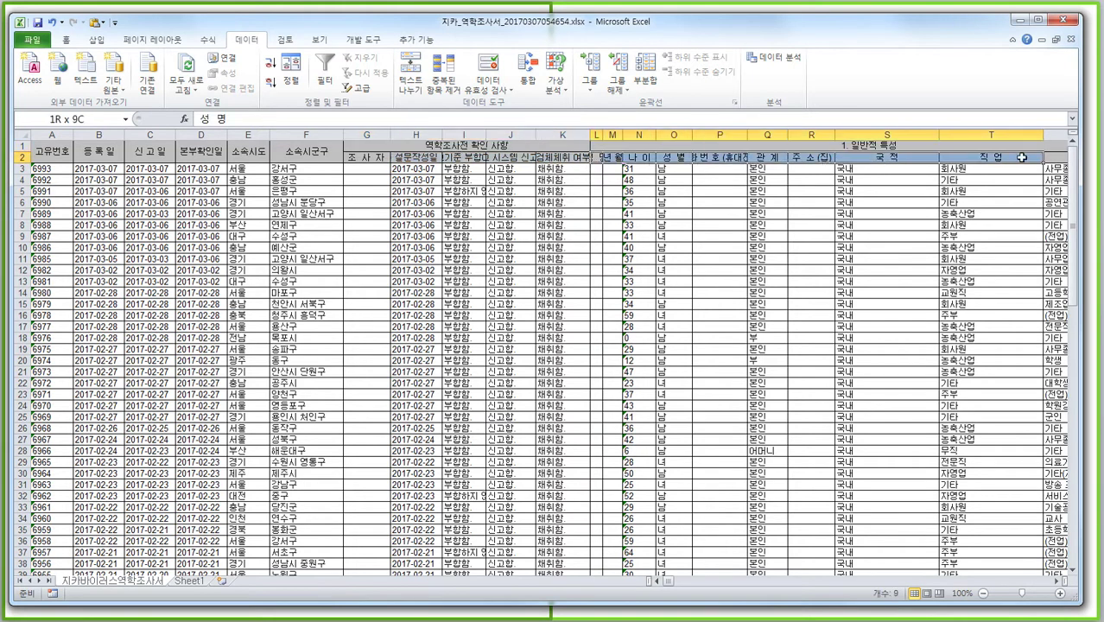
click(1026, 147)
key(Tab)
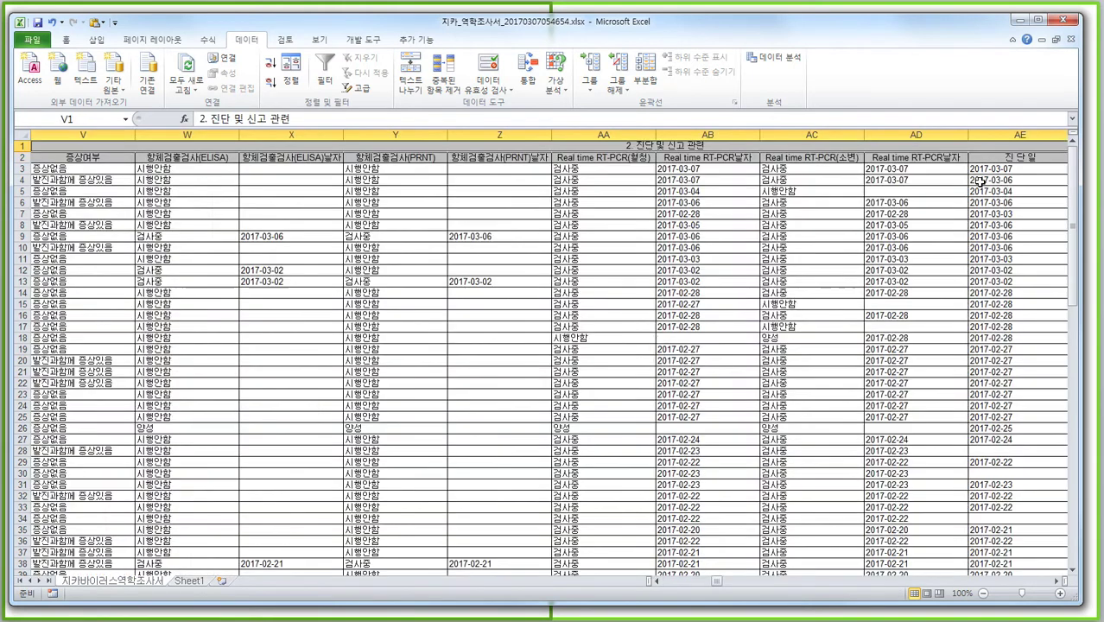
click(93, 161)
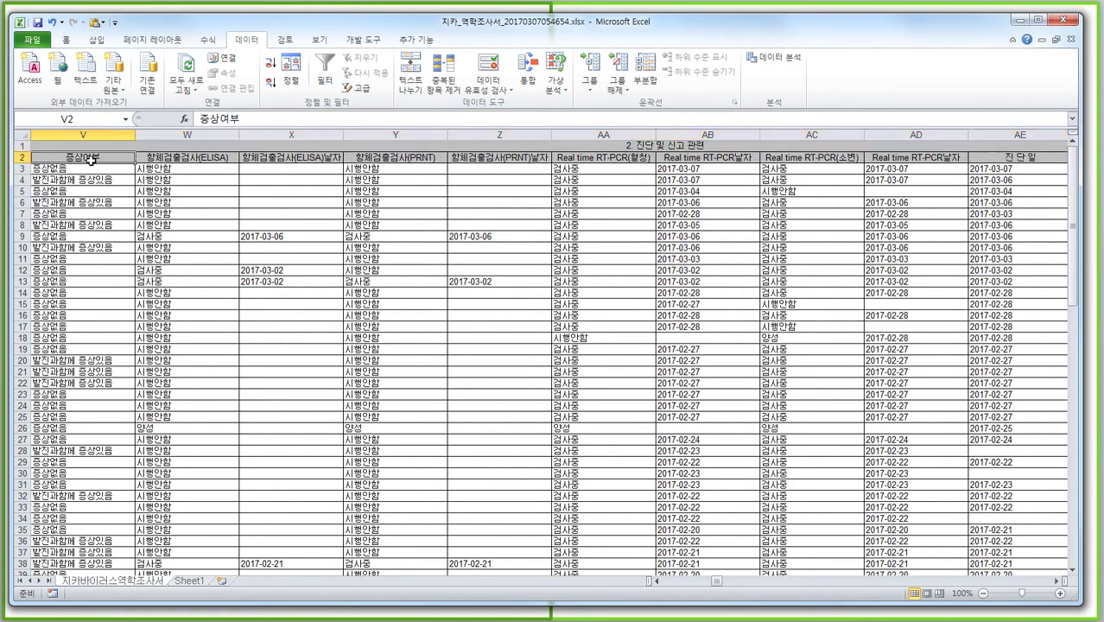
click(1034, 163)
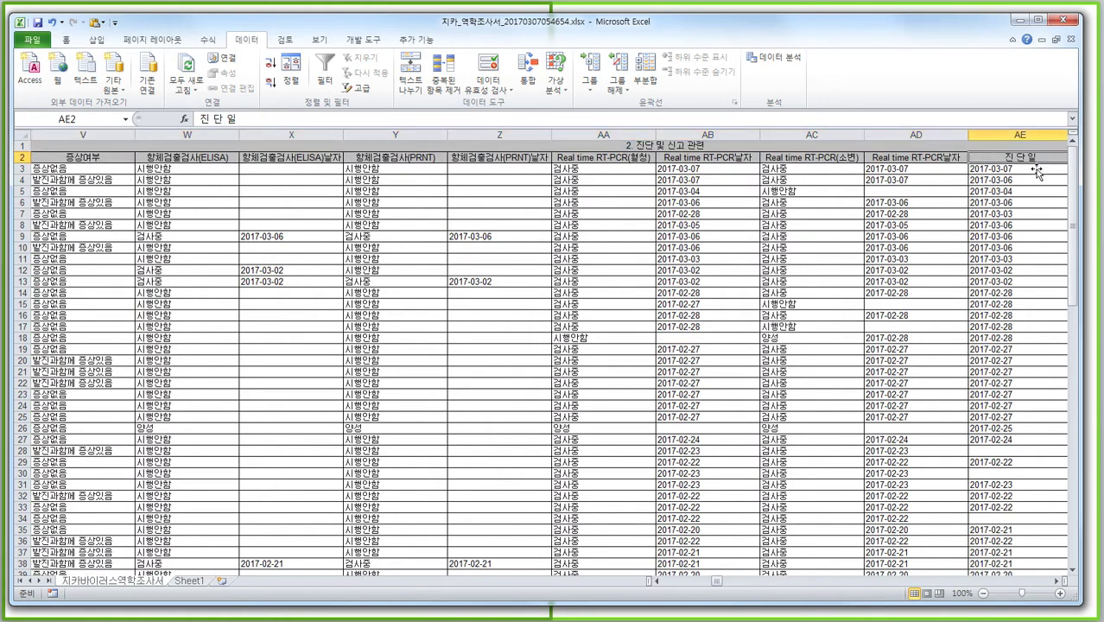
key(Tab)
key(Tab)
key(Tab)
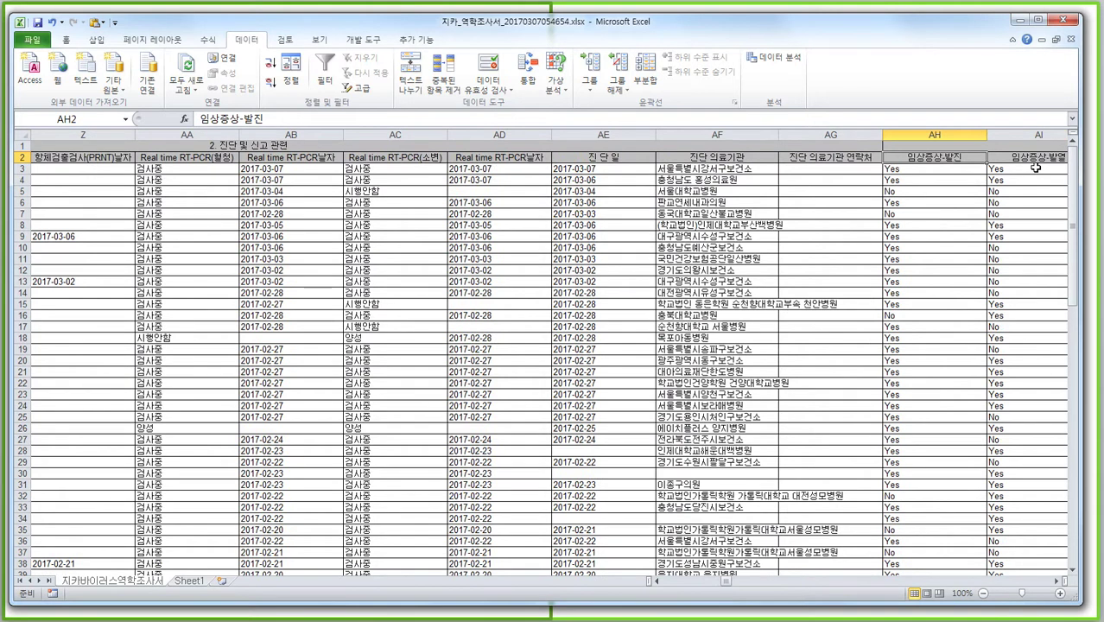
click(281, 148)
click(941, 147)
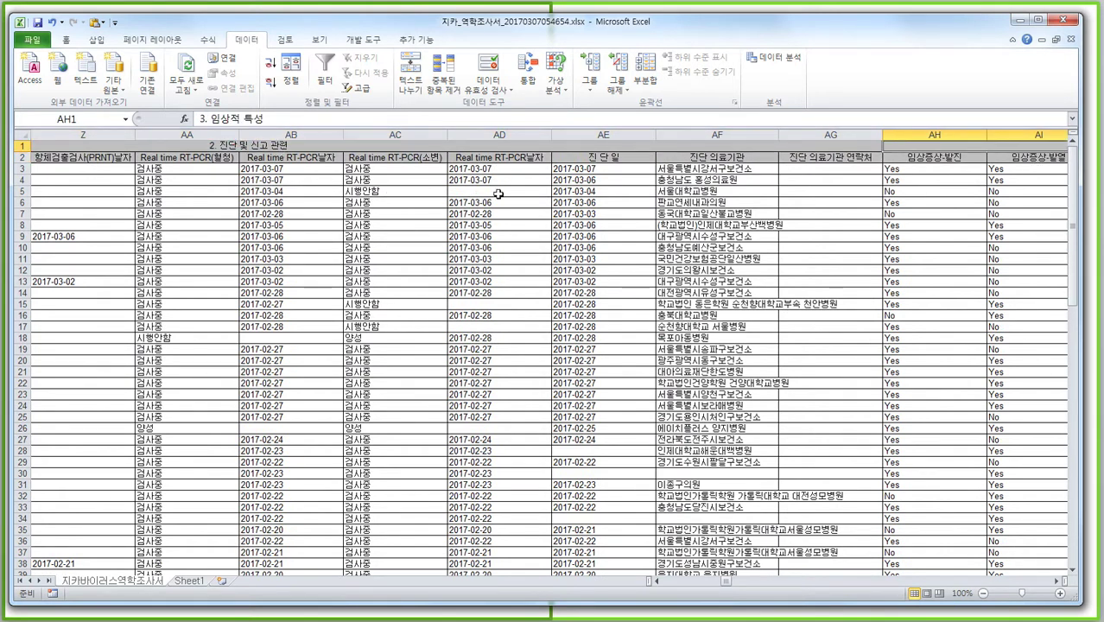
Go back through the row 2 headings from the Real time RT-PCR columns to 검체체취 여부
click(570, 168)
key(Left)
key(Left)
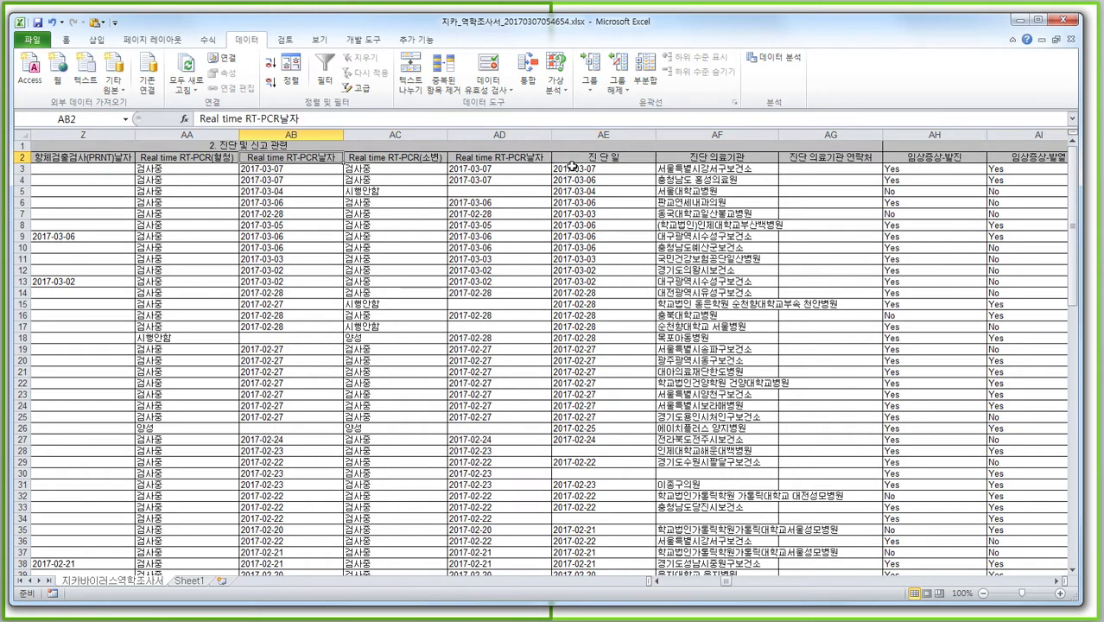
key(Left)
key(Left)
key(Left)
key(Left)
key(Left)
key(Left)
key(Left)
key(Left)
key(Left)
key(Left)
key(Left)
key(Left)
key(Left)
key(Left)
key(Left)
key(Left)
key(Left)
key(Left)
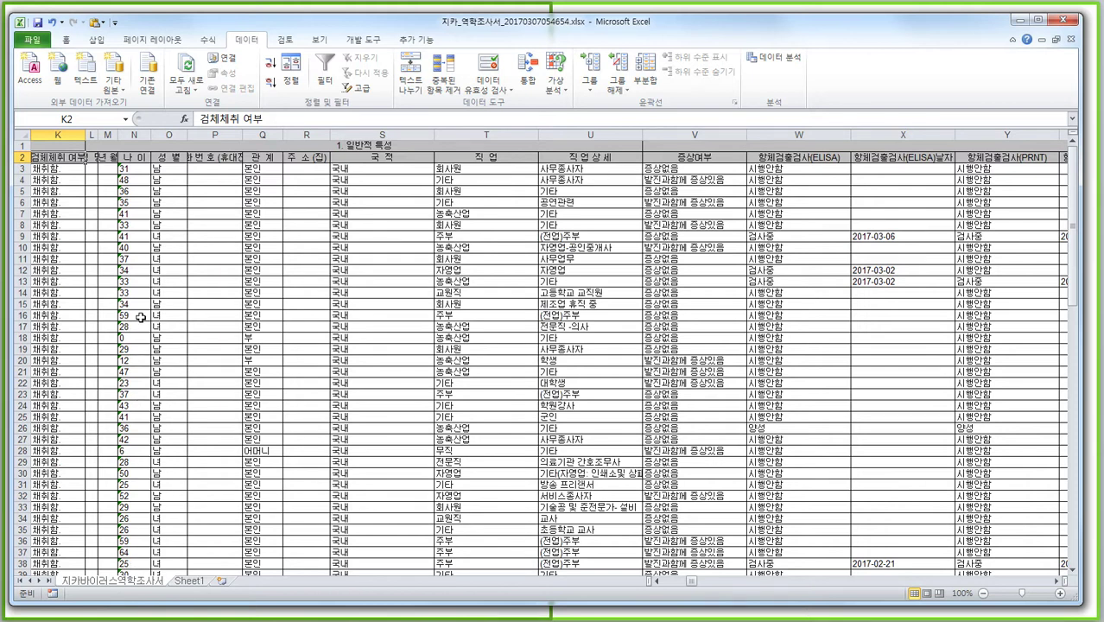
Examine the merged 1. 일반적 특성 heading and the subheadings beneath it, such as 국적 and 성명
click(331, 148)
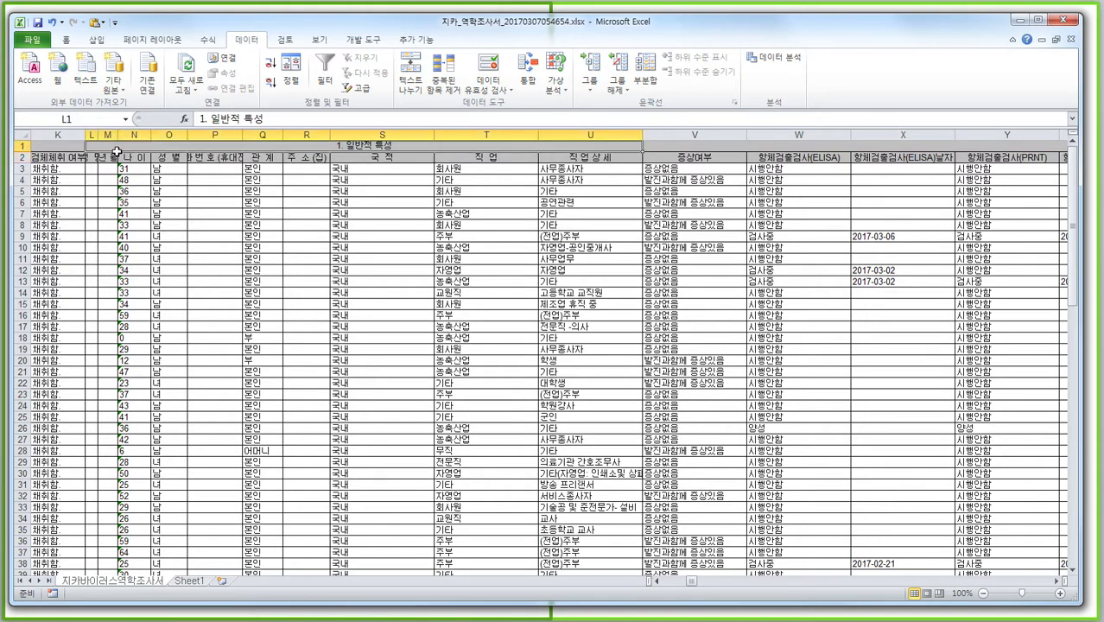
click(874, 163)
click(880, 148)
click(404, 167)
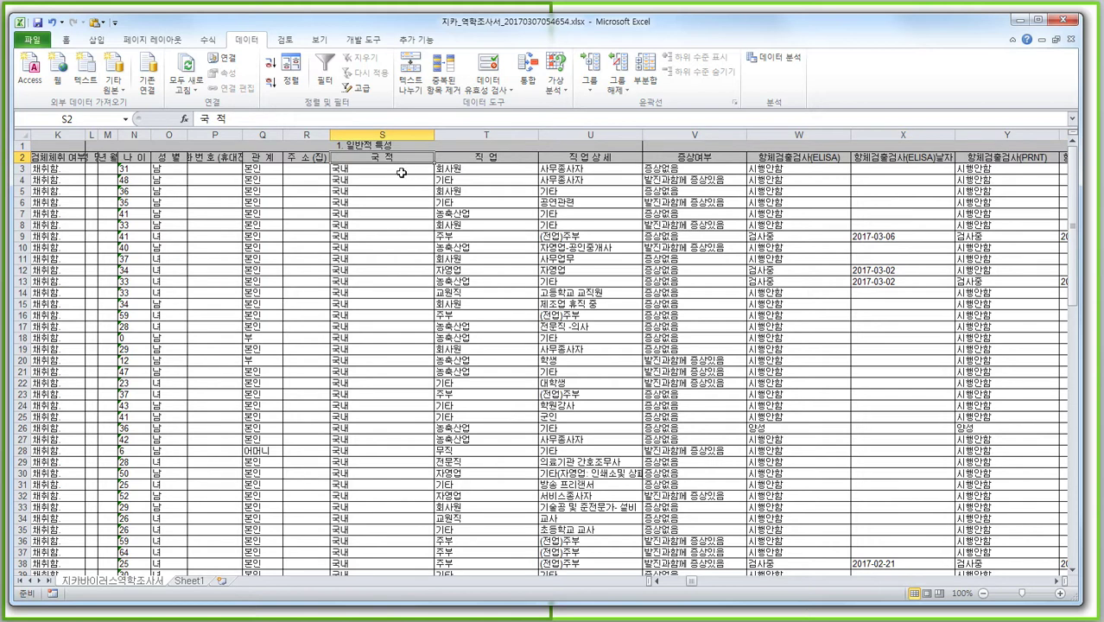
click(323, 163)
click(122, 158)
key(Left)
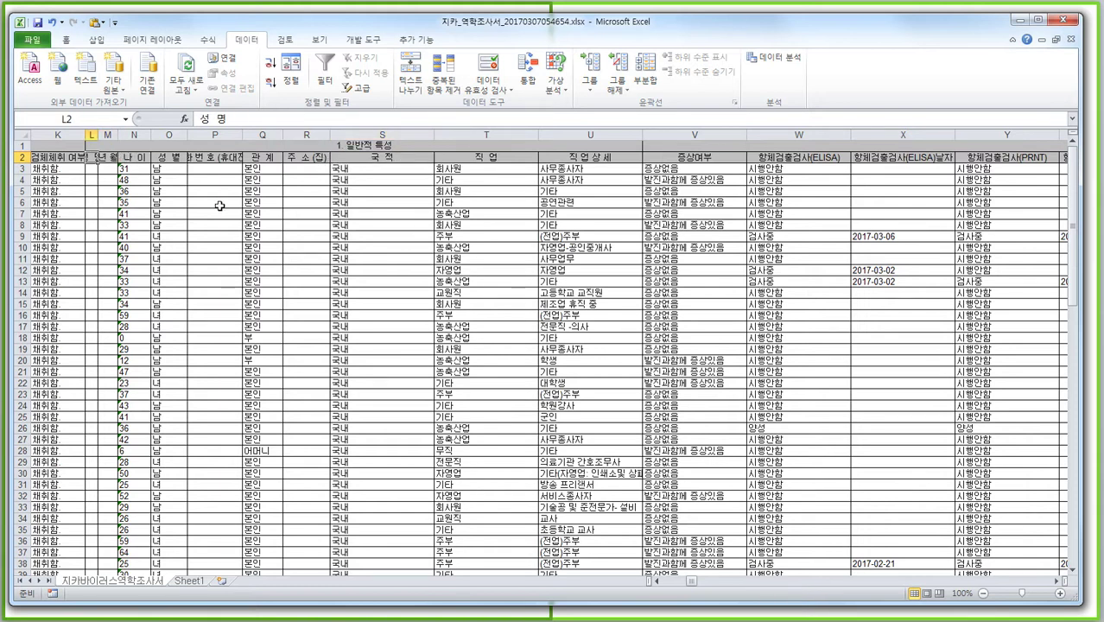
key(Home)
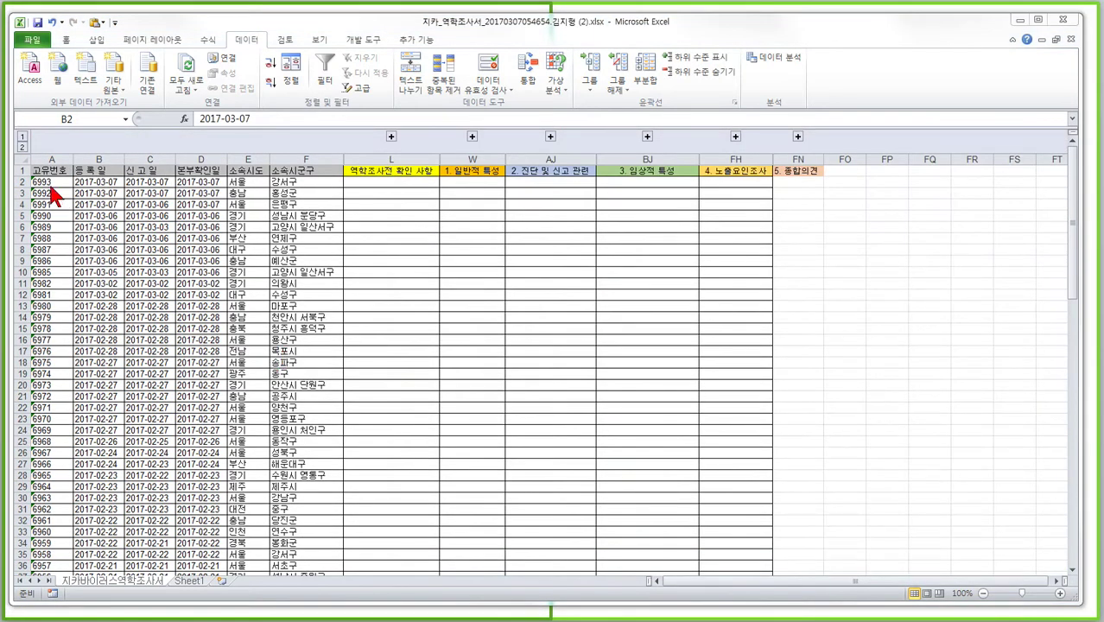
Expand and collapse the 역학조사전 확인 사항 and 1. 일반적 특성 column groups one after the other to view their detail columns
click(50, 171)
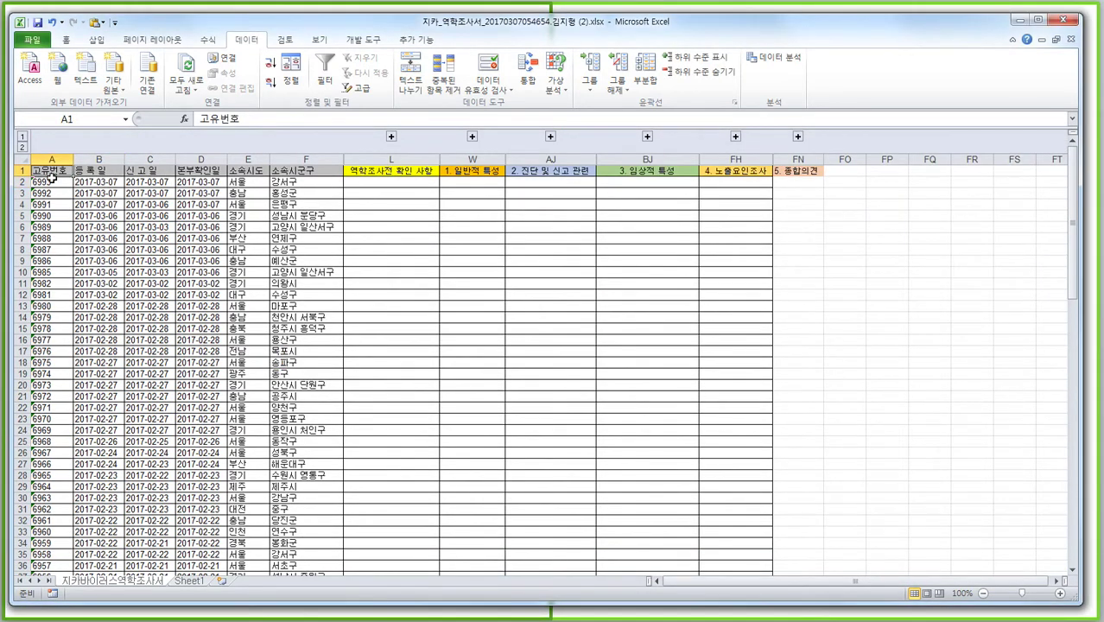
click(415, 173)
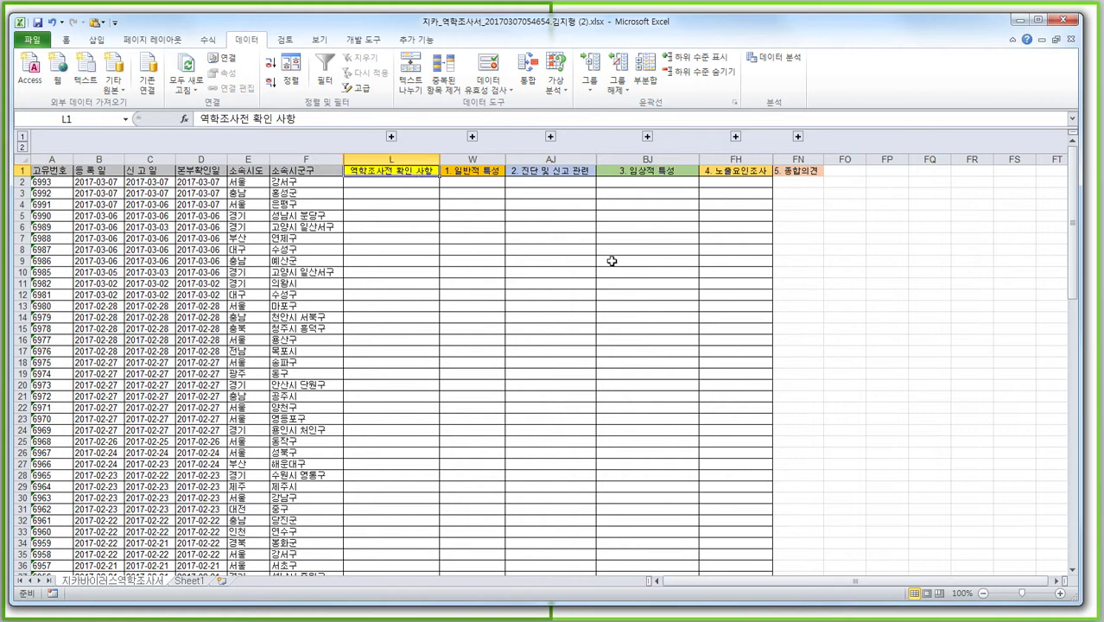
click(391, 136)
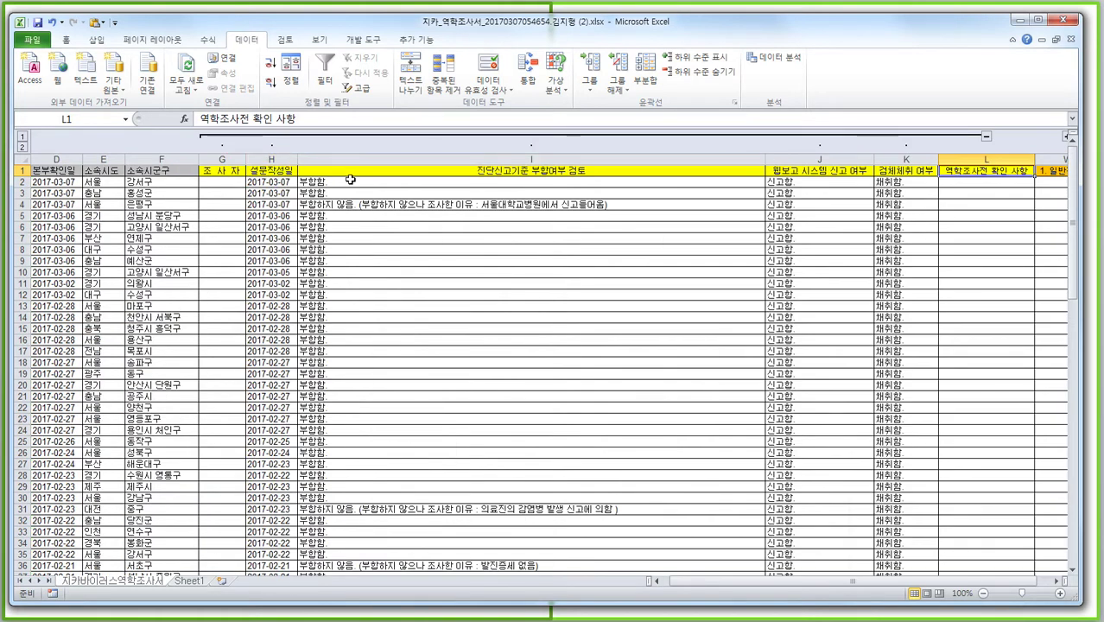
click(985, 137)
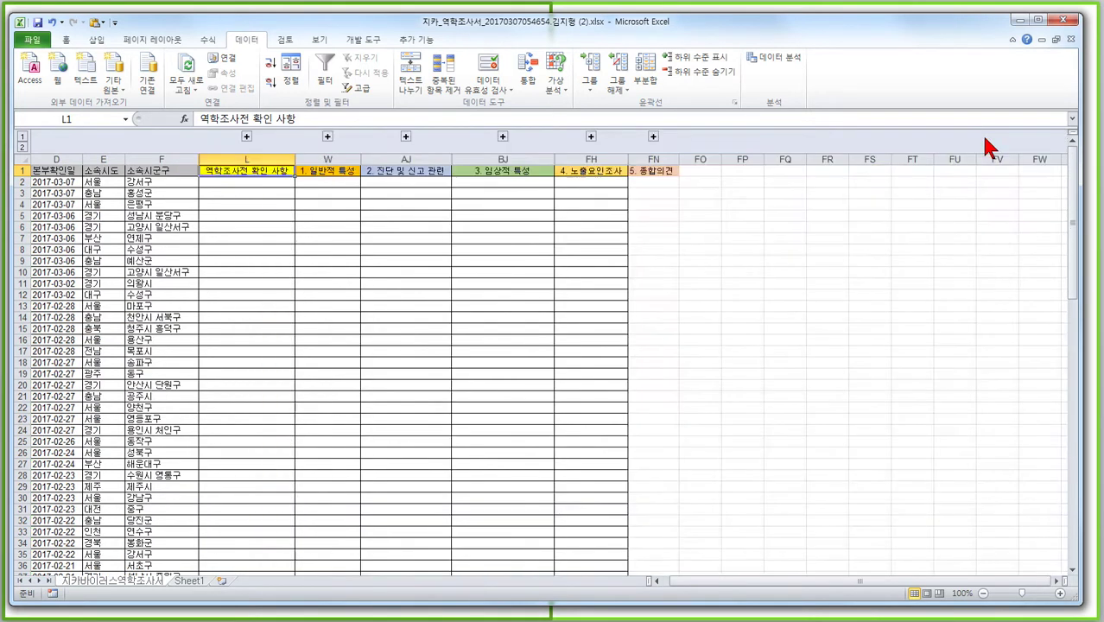
click(327, 136)
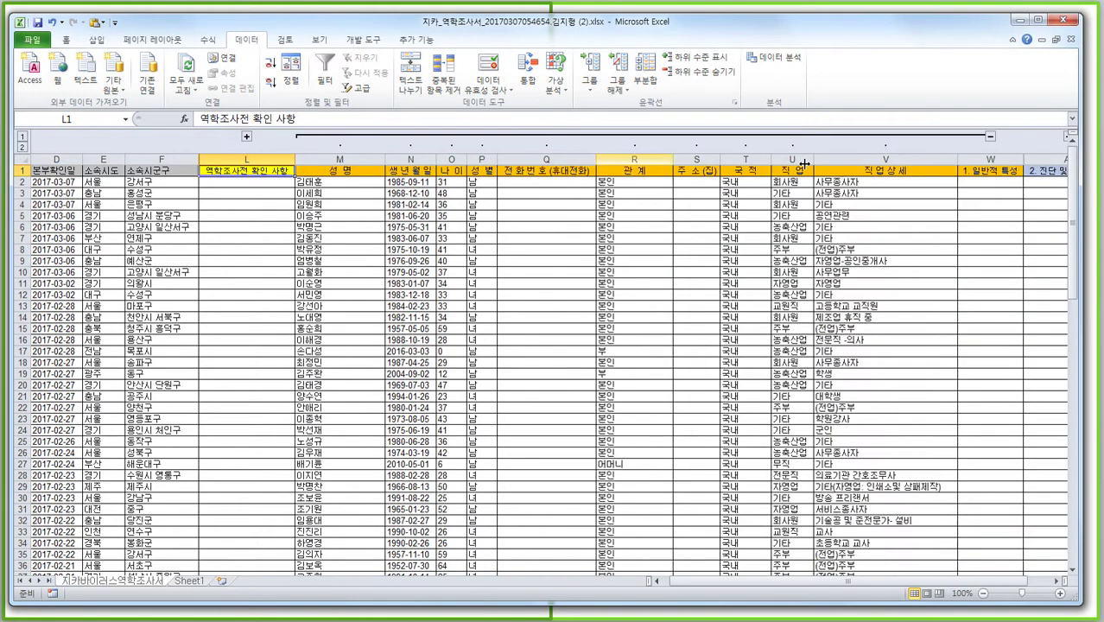
click(990, 137)
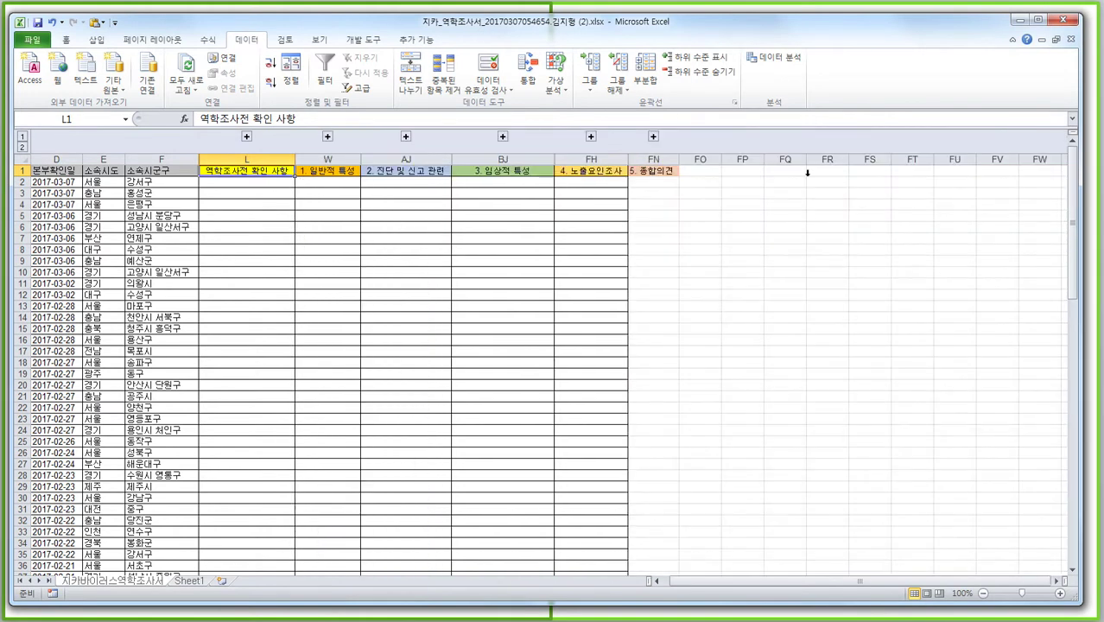
Expand the 2. 진단 및 신고 관련 column group, review its detail headings, and collapse it again
click(405, 136)
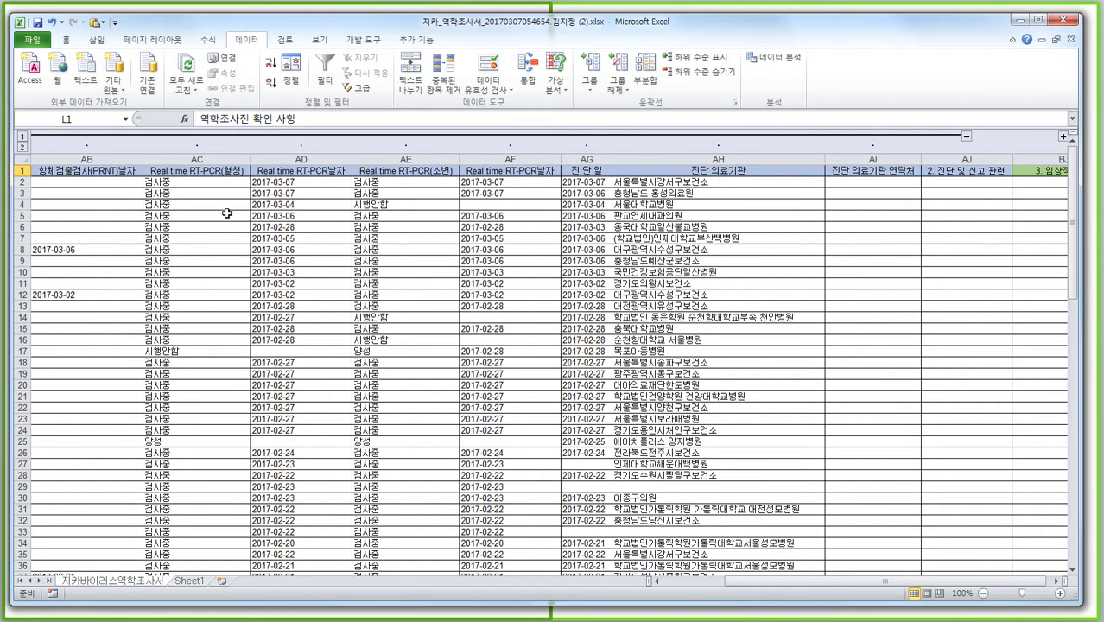
click(245, 174)
key(Left)
key(Left)
key(Left)
key(Left)
key(Left)
key(Left)
key(Left)
key(Right)
key(Right)
key(Right)
key(Right)
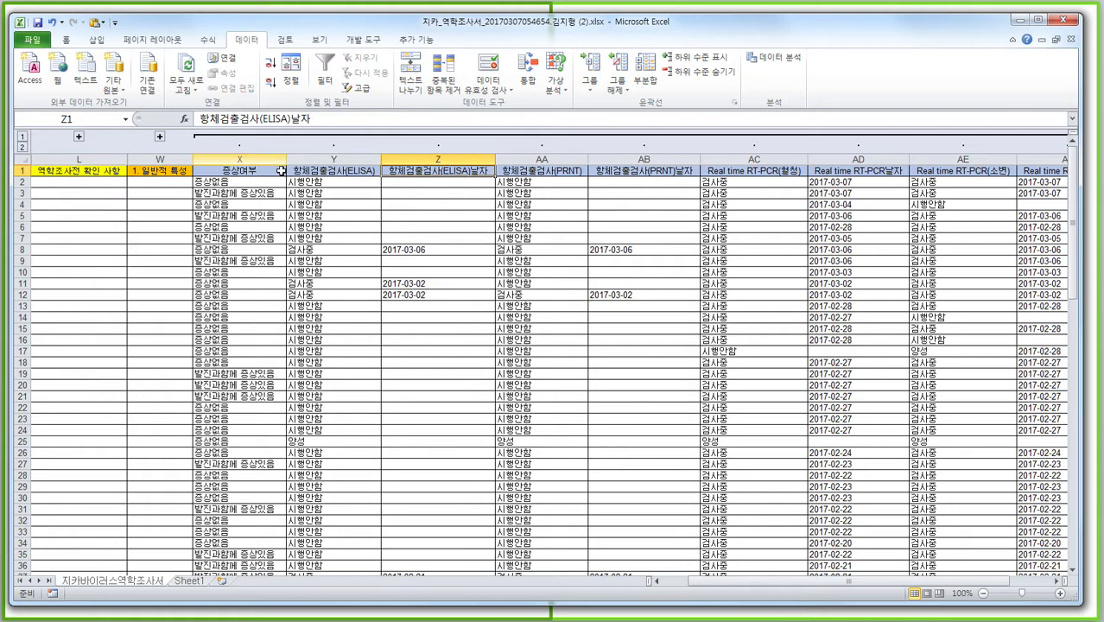
click(274, 176)
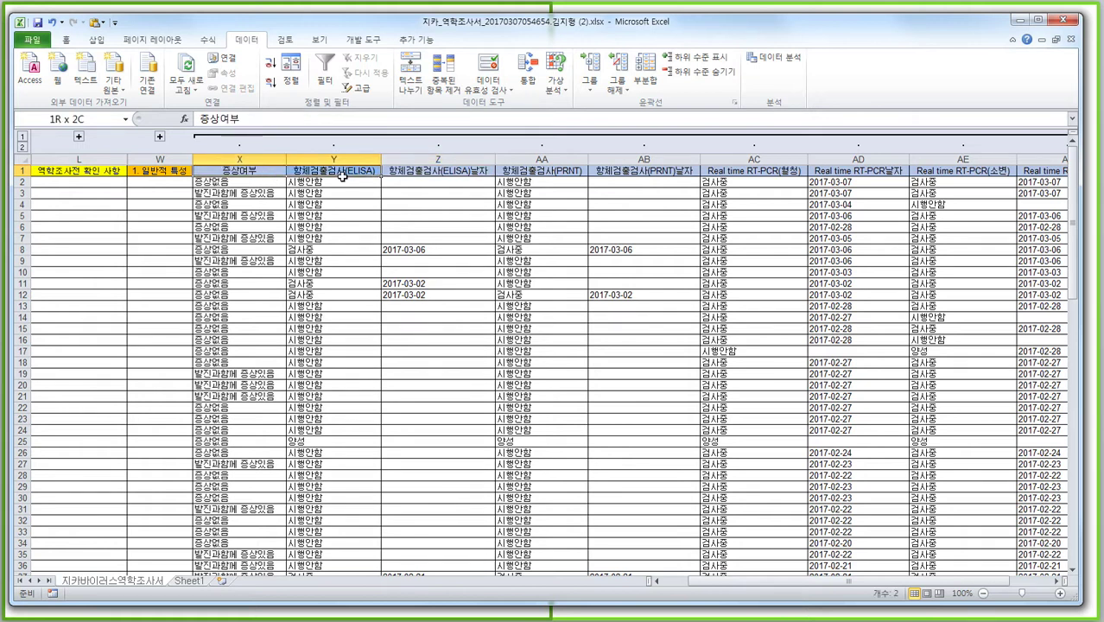
click(344, 176)
key(Right)
key(Right)
key(Right)
key(Right)
key(Right)
key(Right)
key(Right)
key(Right)
key(Right)
key(Right)
key(Right)
key(Right)
key(Right)
key(Right)
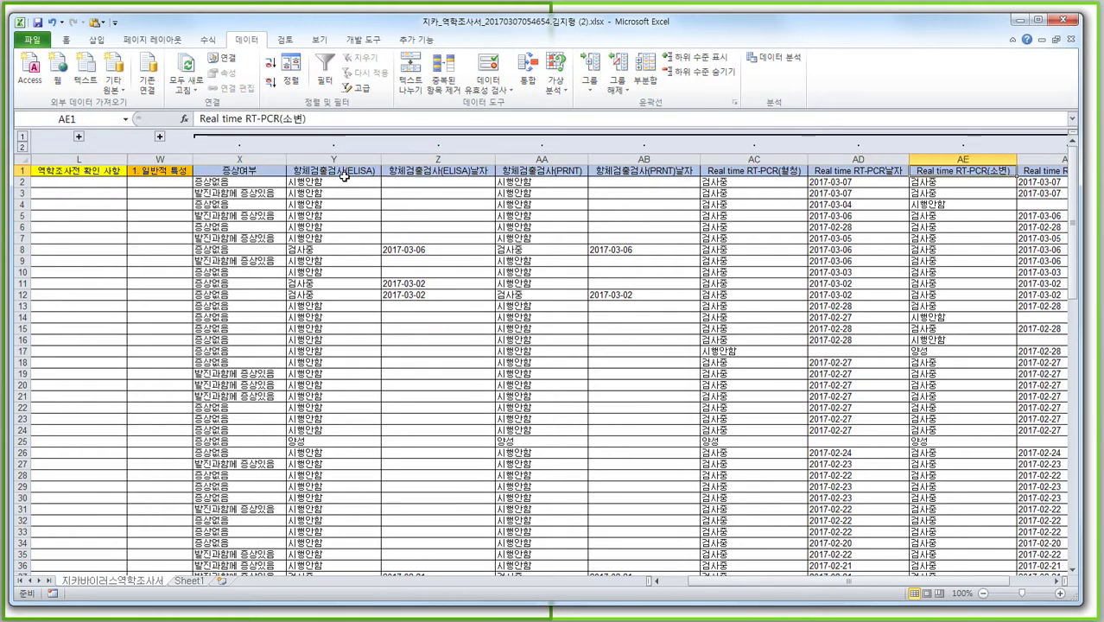
key(Right)
key(Right)
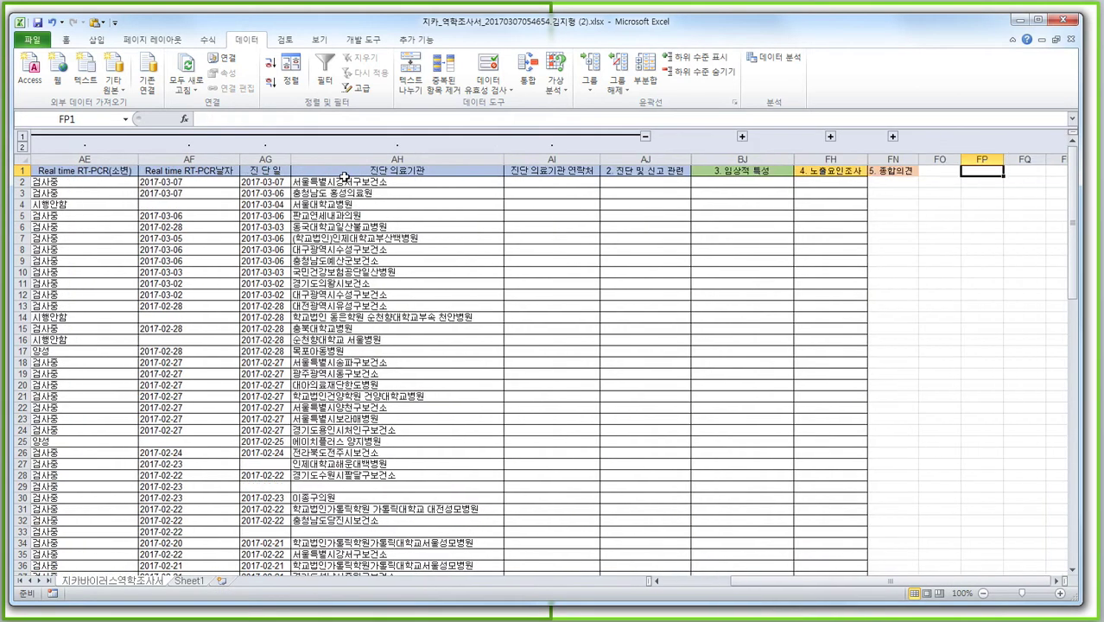
click(644, 136)
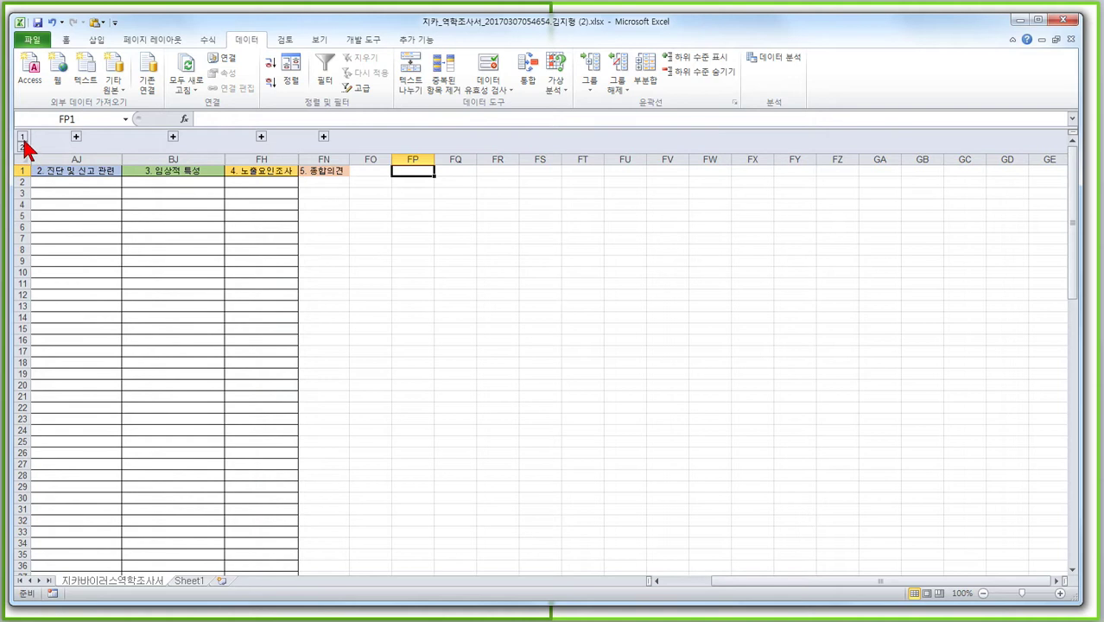
Return to the 고유번호 column and switch all column groups between fully expanded and fully collapsed twice
click(86, 193)
key(Left)
key(Left)
key(Left)
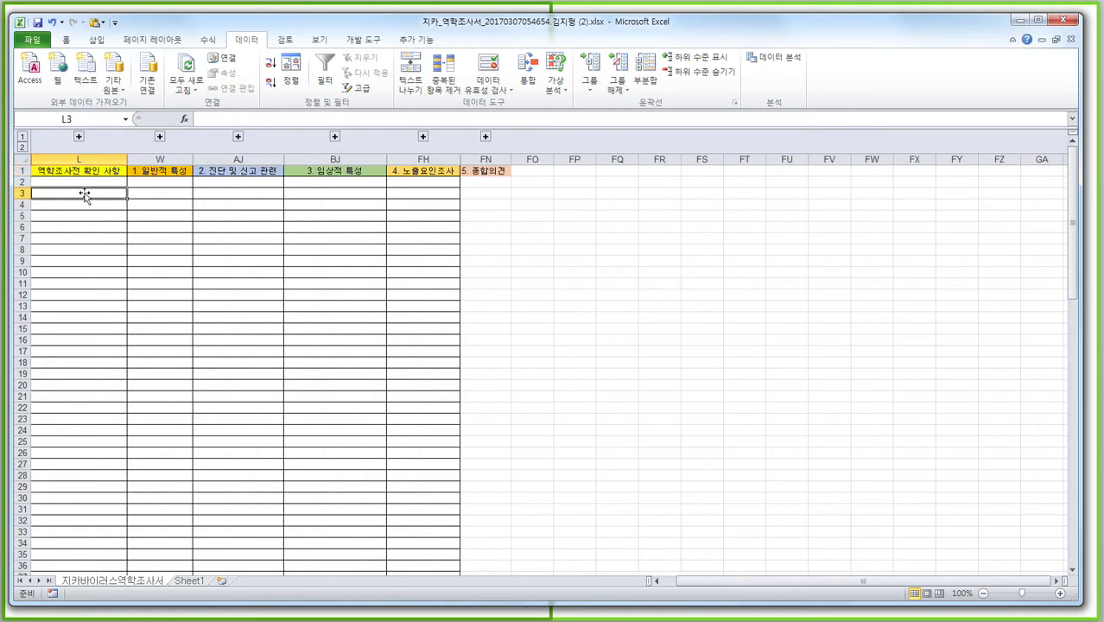
key(Left)
key(Left)
key(Left)
key(Left)
key(Left)
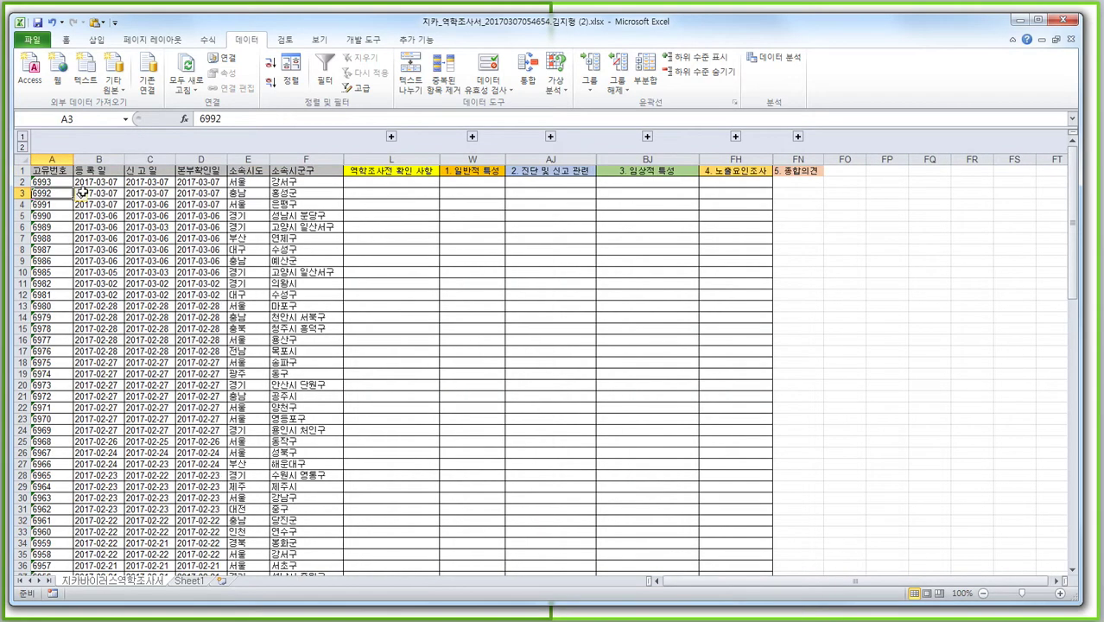
click(22, 148)
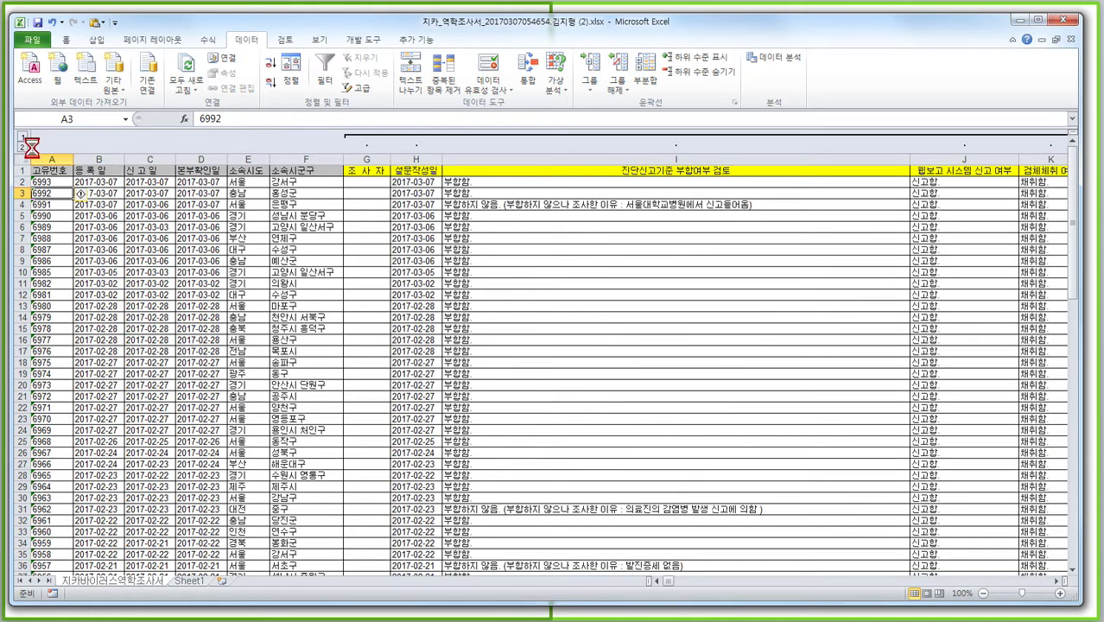
click(22, 137)
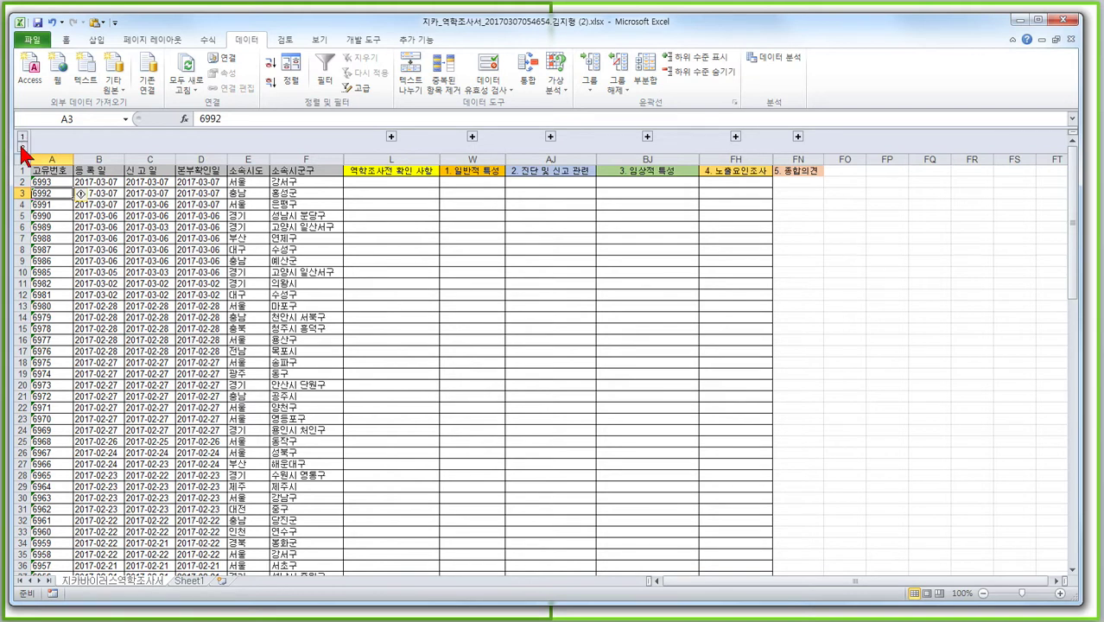
click(22, 148)
click(23, 138)
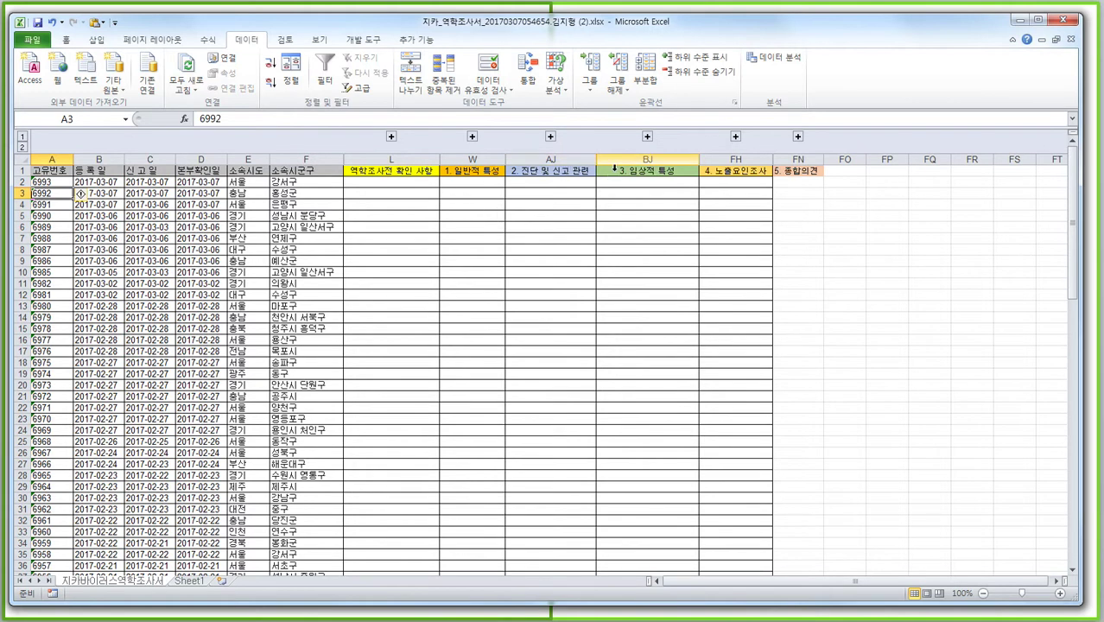
Expand the 역학조사전 확인 사항 group and ungroup its detail columns G to K
click(390, 136)
drag(221, 159, 433, 165)
drag(713, 171, 933, 166)
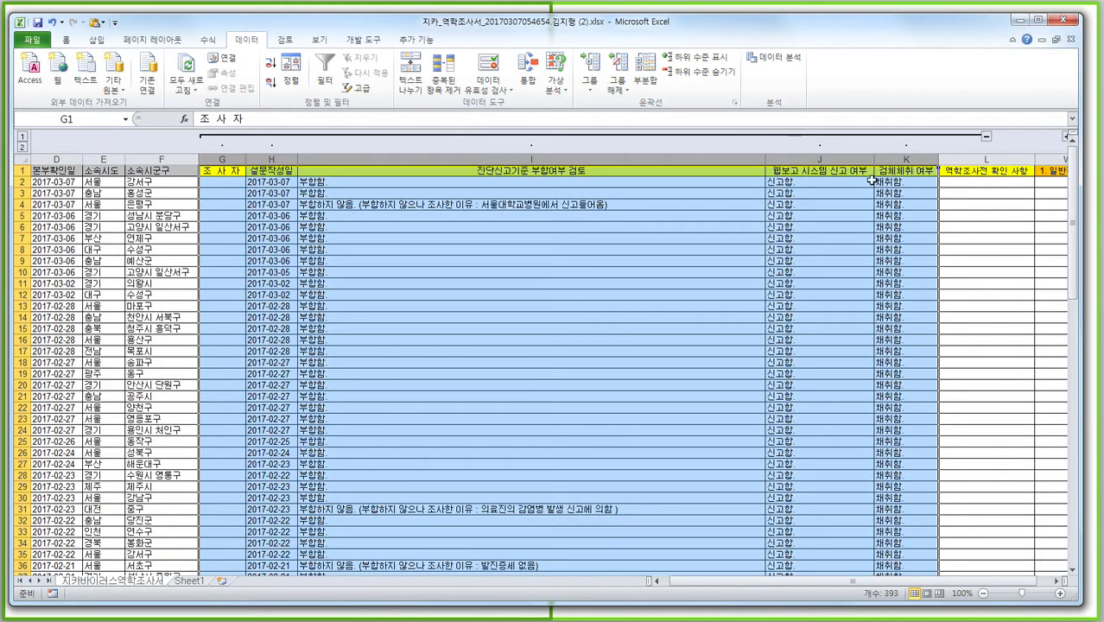
click(617, 68)
click(926, 252)
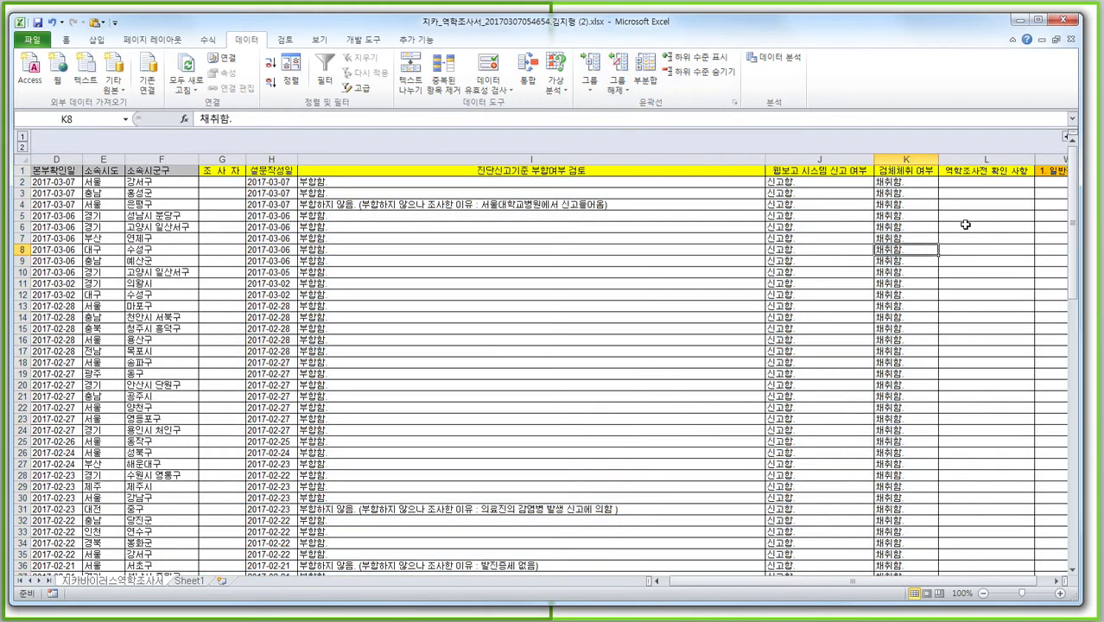
Review the detail headings from 조사자 to 검체체취 여부 and the 역학조사전 확인 사항 summary column L
click(231, 172)
click(272, 183)
click(236, 173)
click(926, 173)
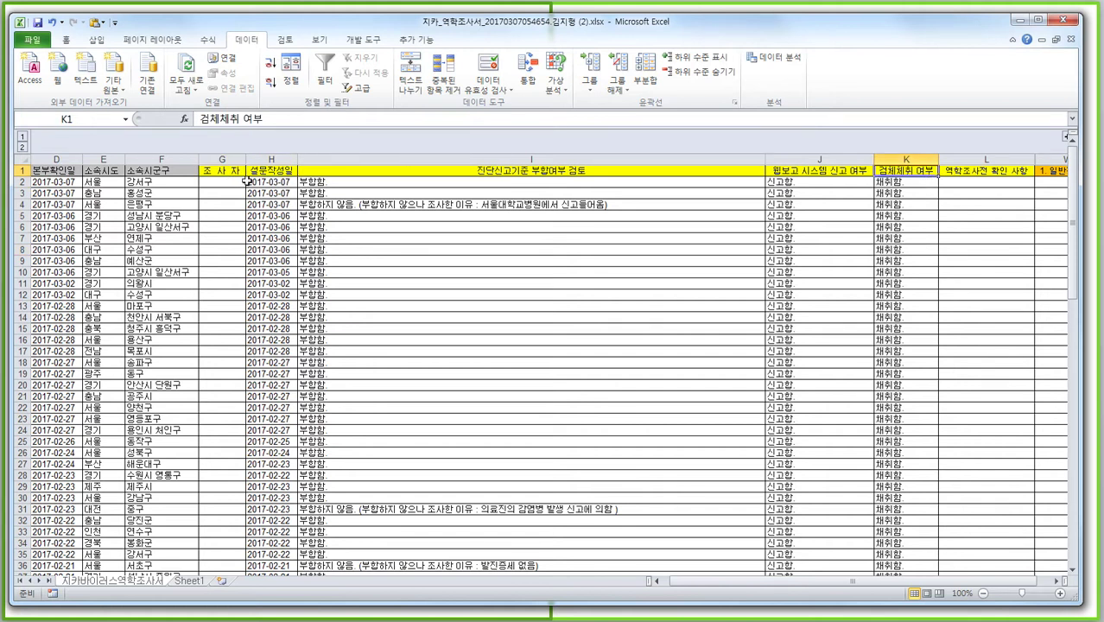
click(976, 169)
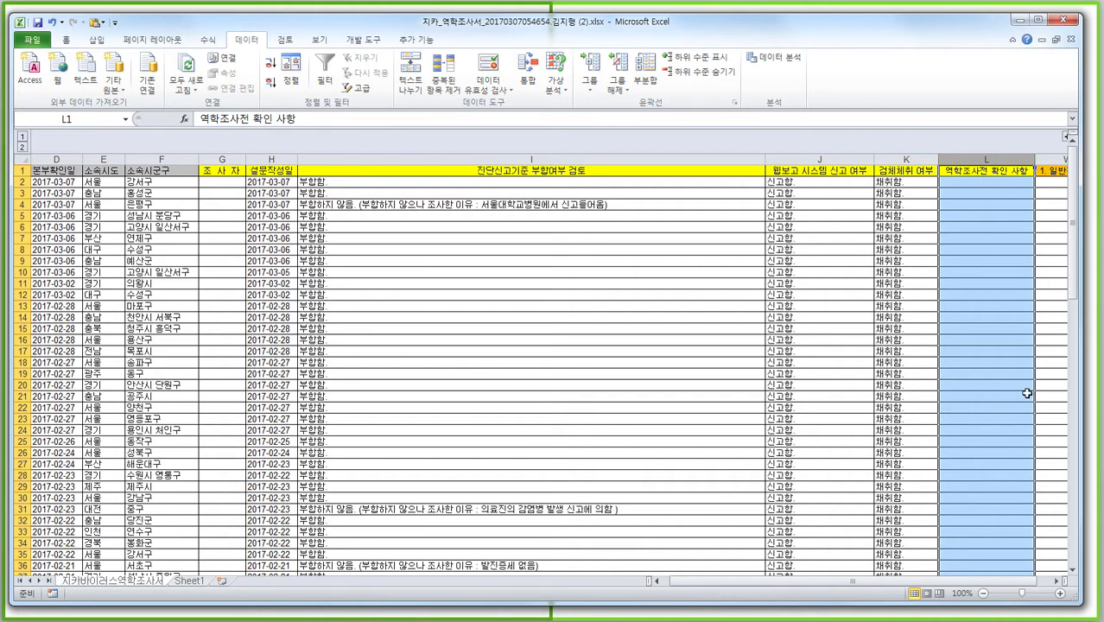
click(993, 174)
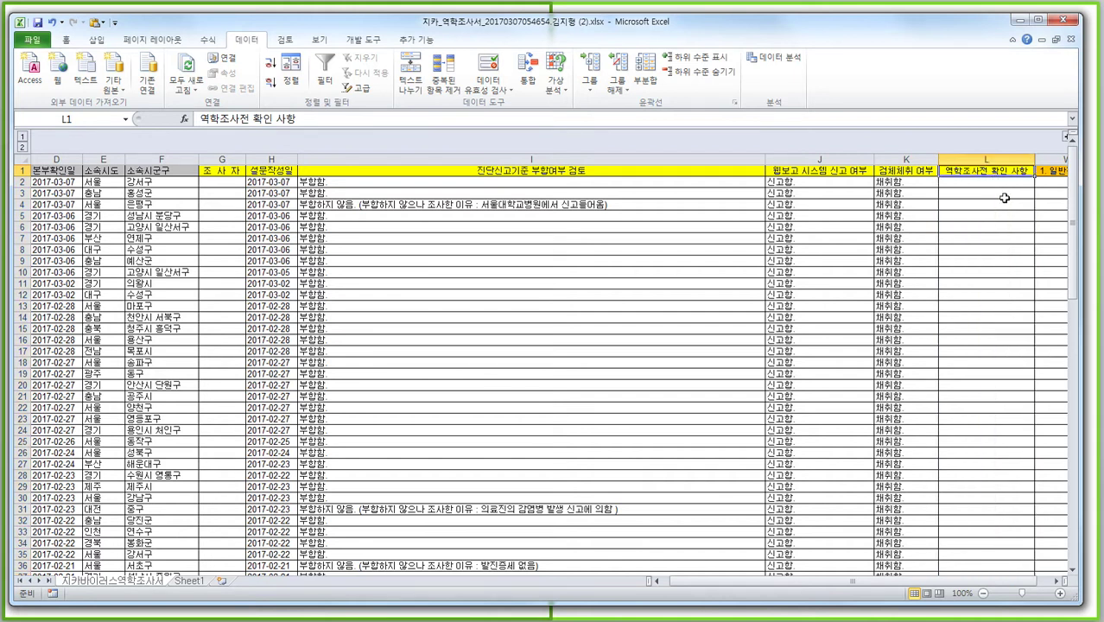
Group the detail columns G to K, from 조사자 to 검체체취 여부, ahead of the 역학조사전 확인 사항 column
drag(223, 173, 962, 176)
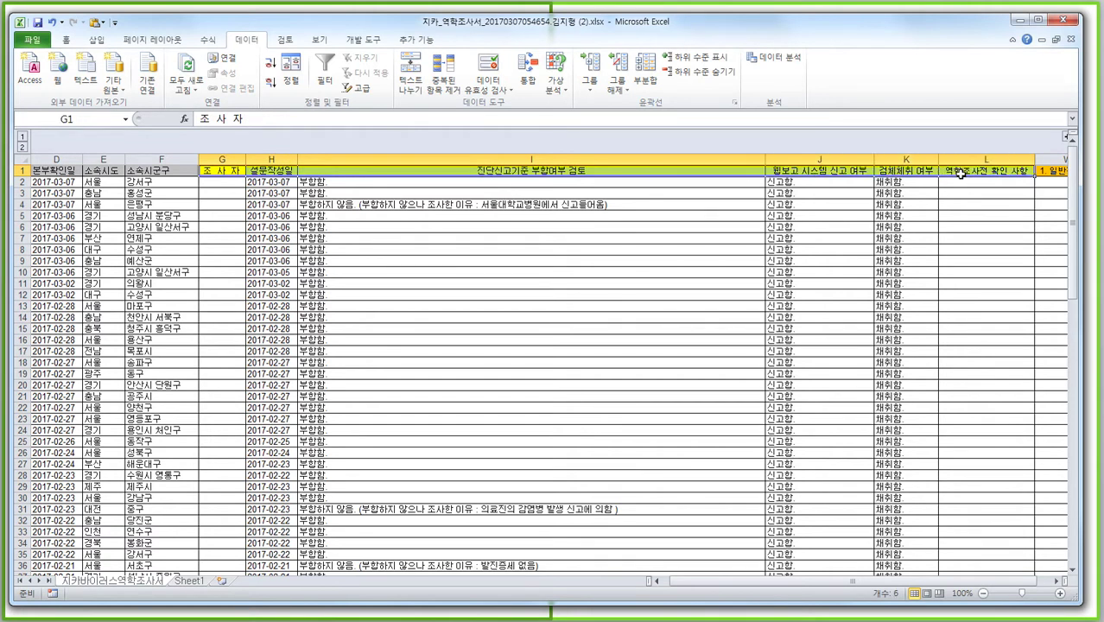
drag(226, 160, 892, 171)
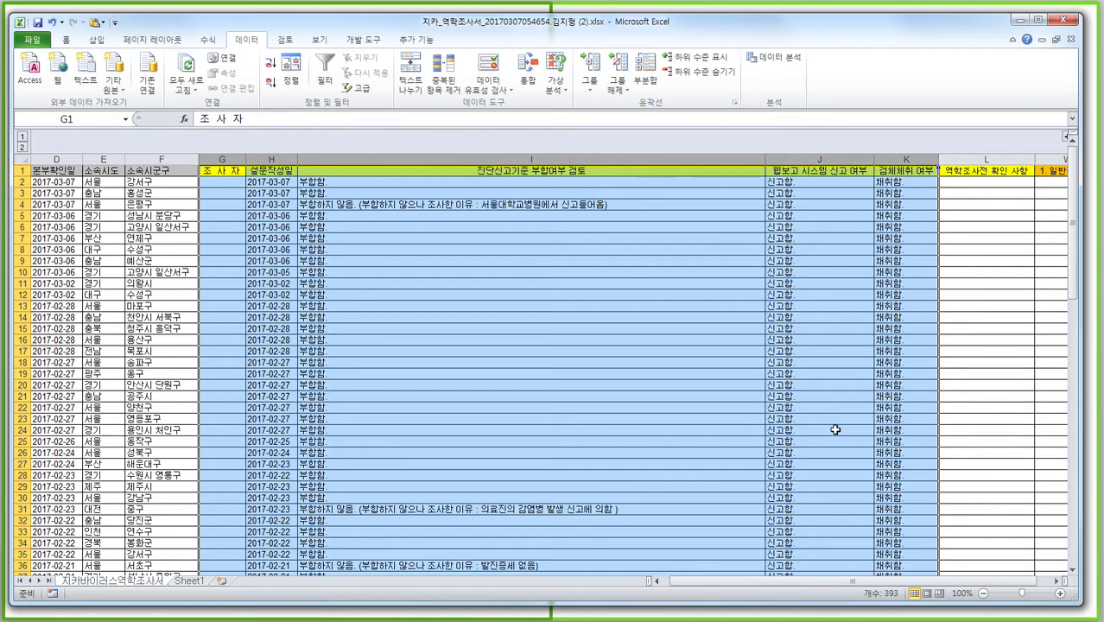
click(596, 74)
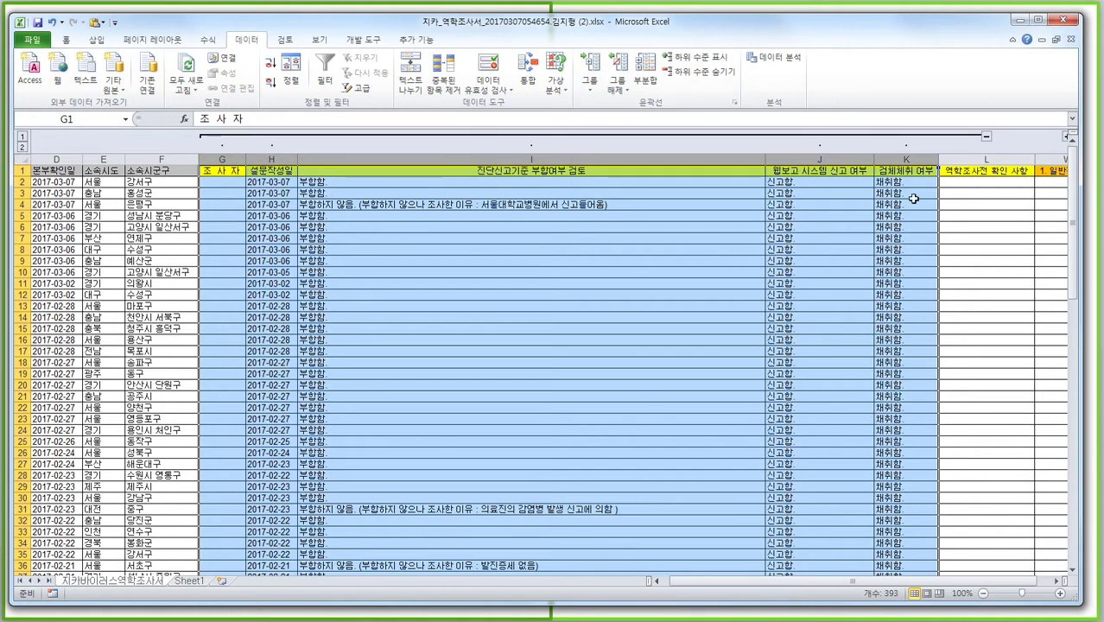
Collapse the 역학조사전 확인 사항 column group, expand it once to check it, and collapse it again
click(985, 136)
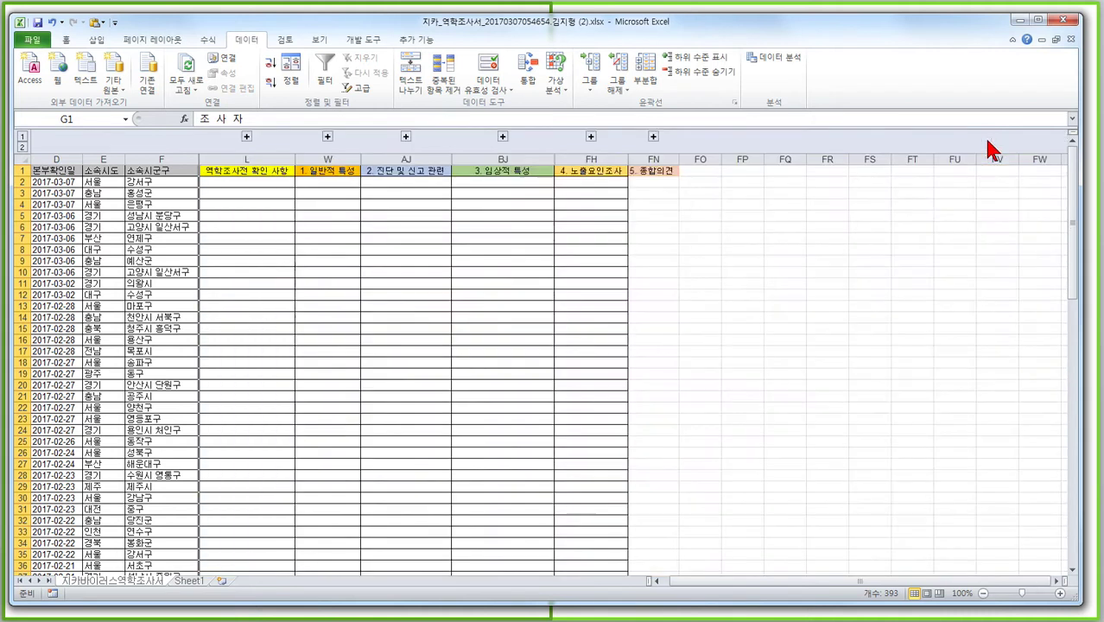
click(247, 136)
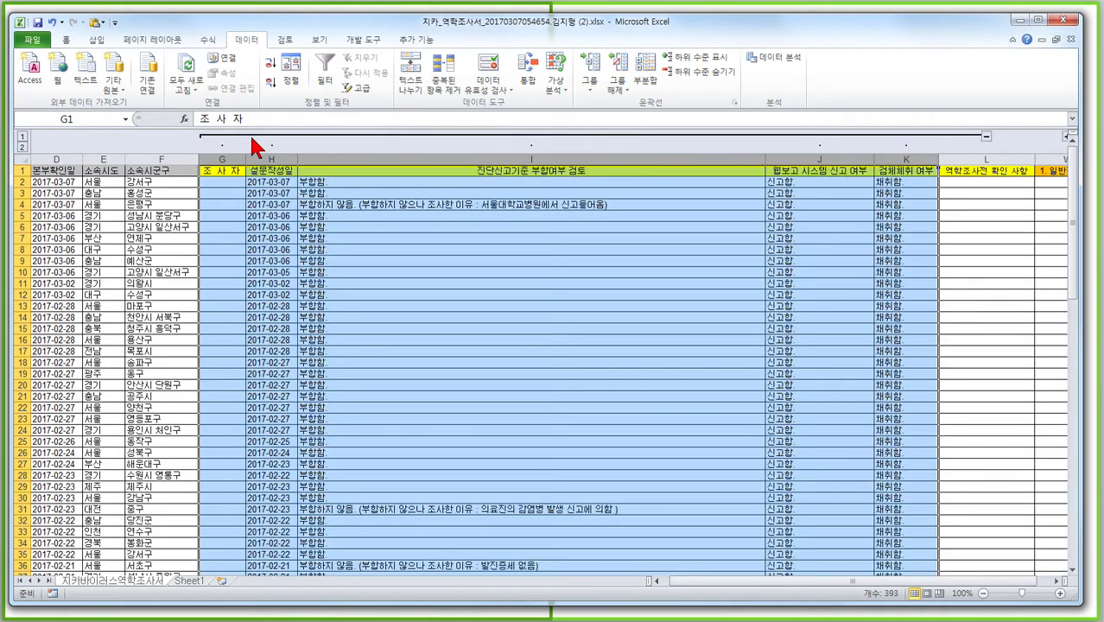
click(986, 136)
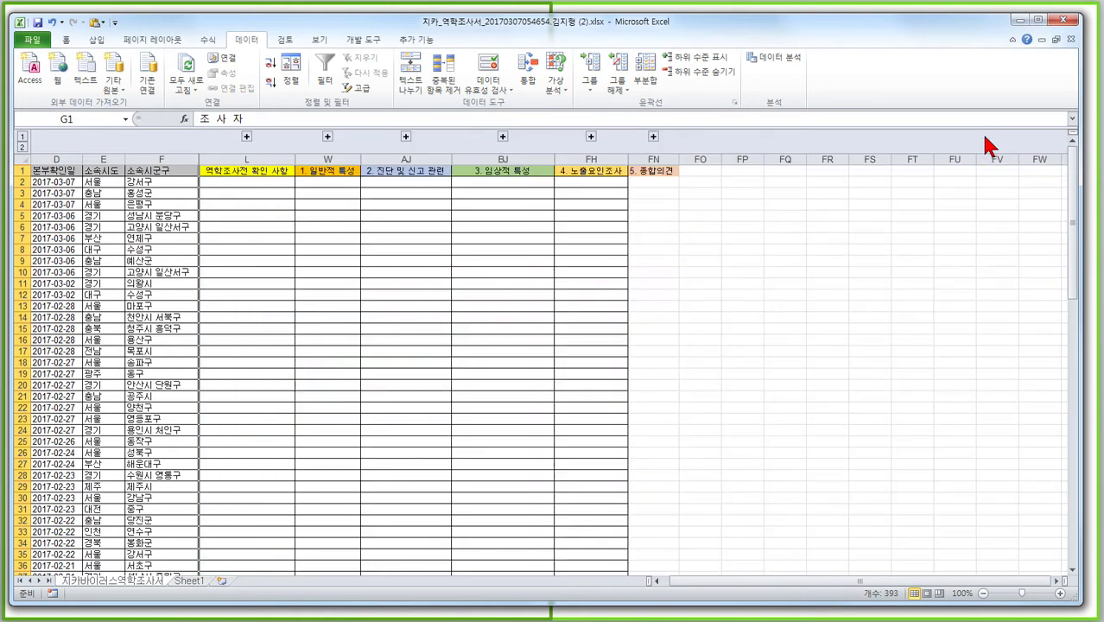